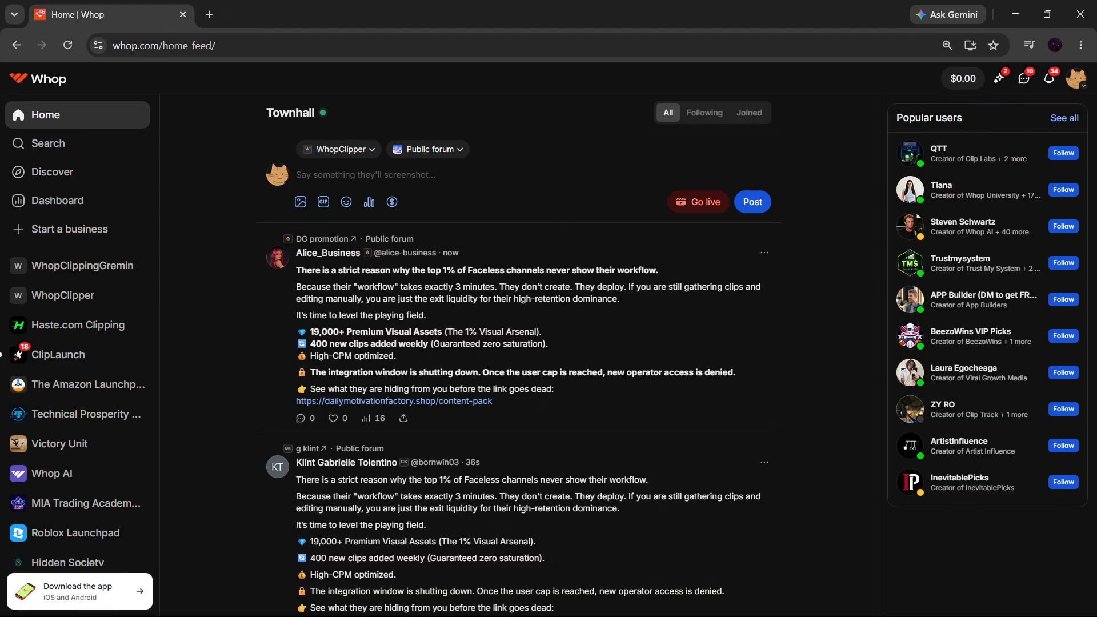
- Open the WhopClippingGremin community page by way of its business dashboard
click(216, 45)
drag(216, 46, 99, 58)
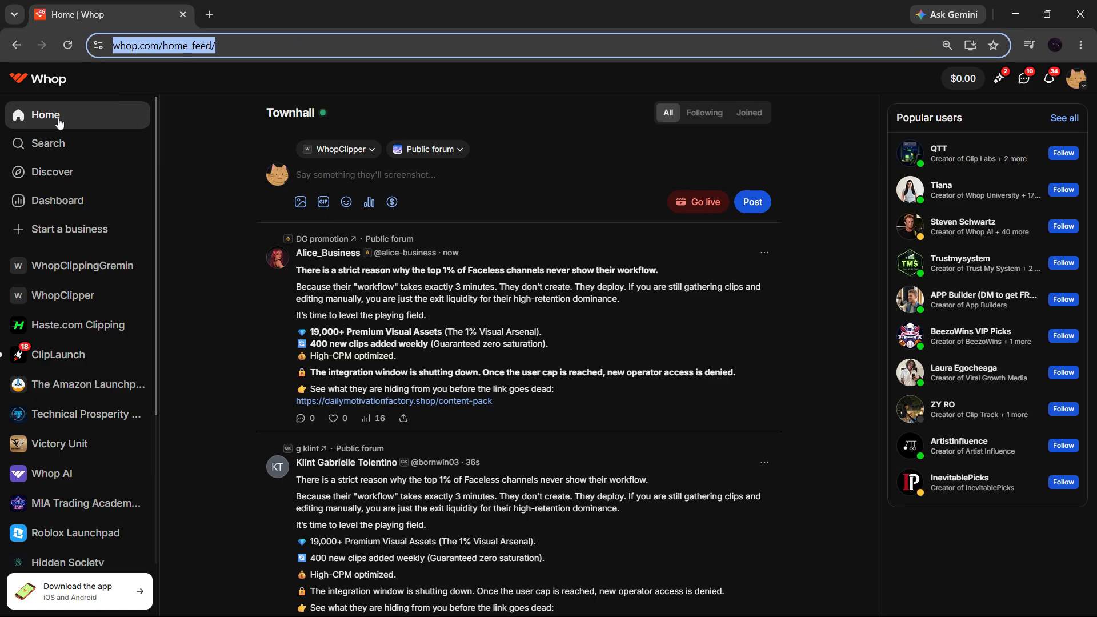
click(59, 203)
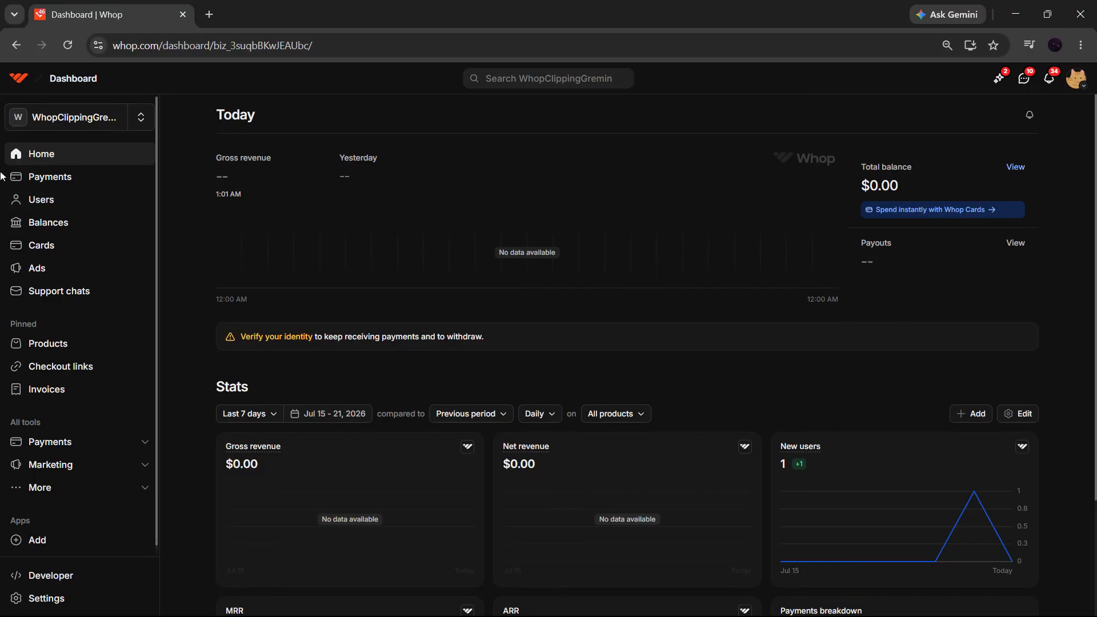
click(142, 119)
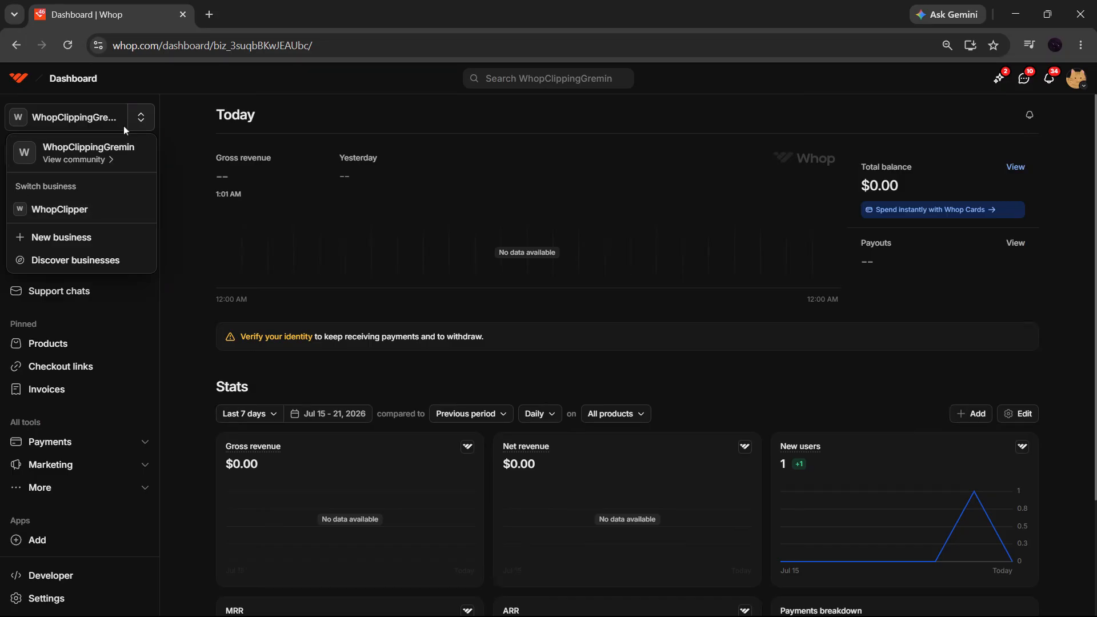
click(138, 119)
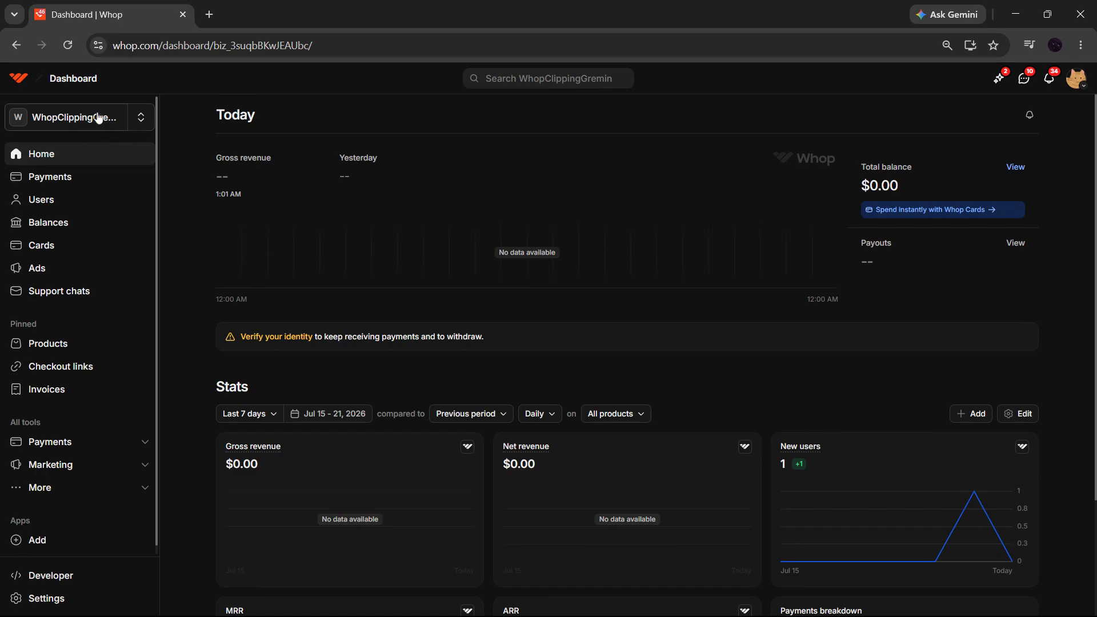
click(80, 117)
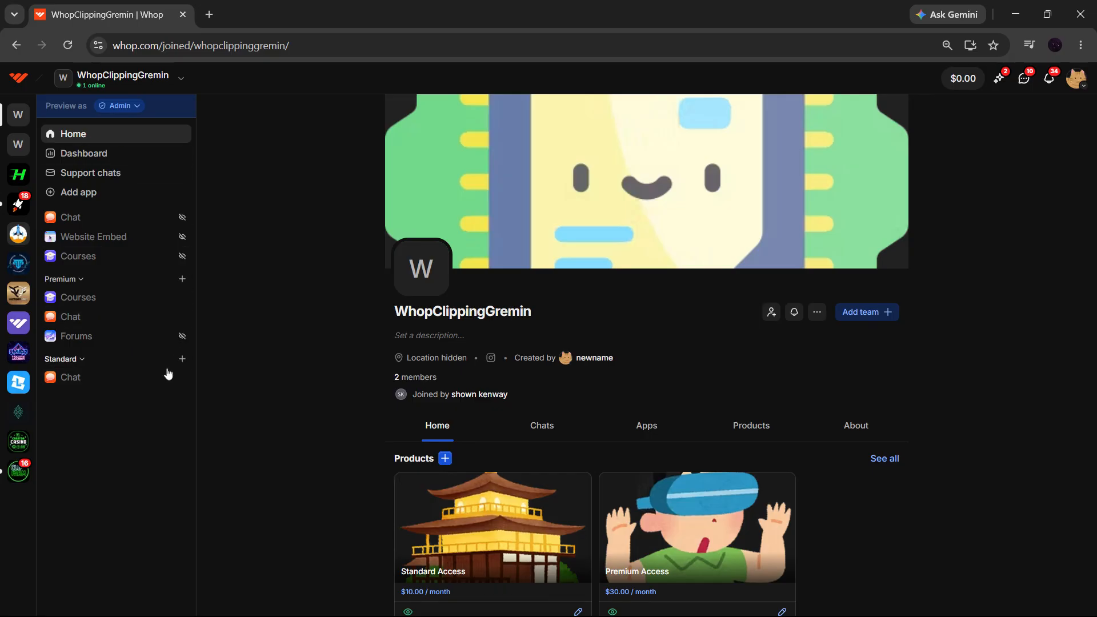
- Create a new category named "VIP access" in the WhopClippingGremin community
click(135, 83)
click(135, 165)
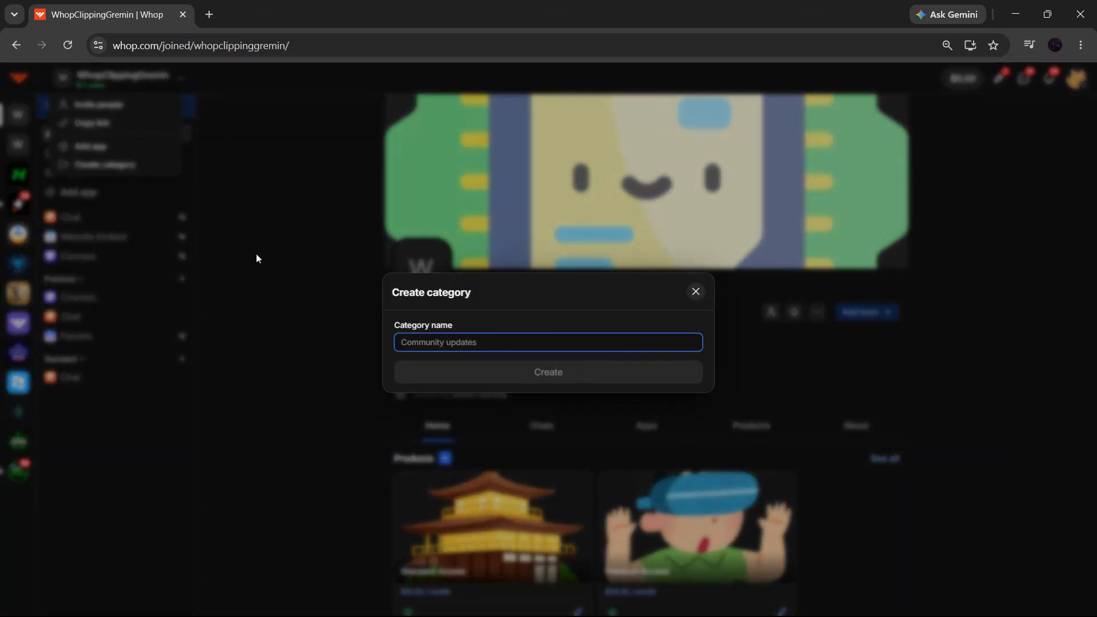
text(G)
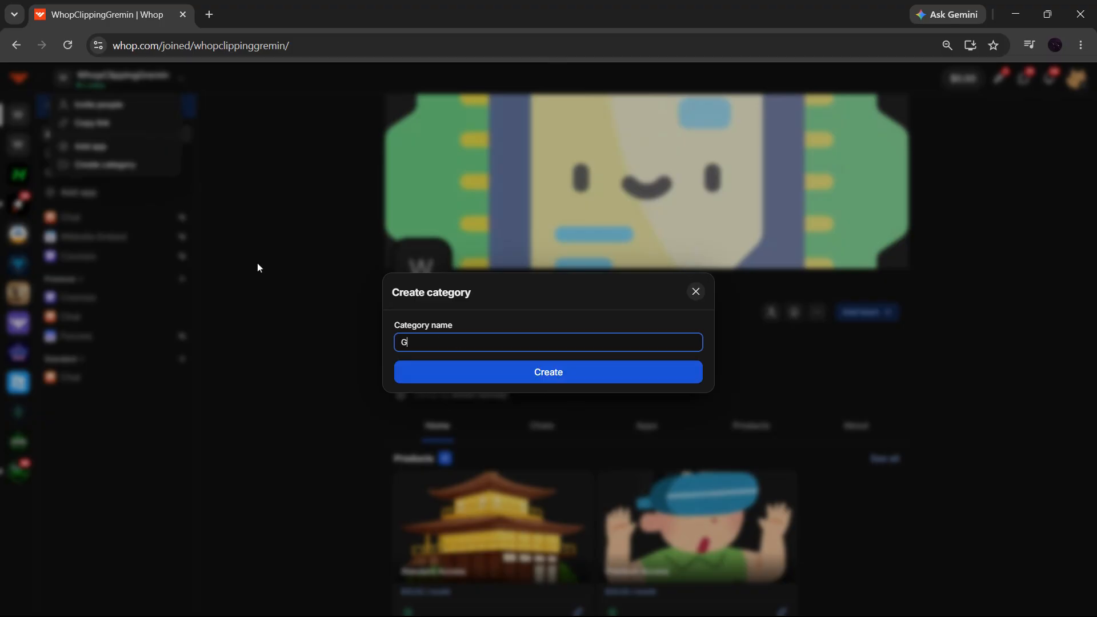
text(old Access)
key(ctrl+a)
text(VIP access)
click(543, 372)
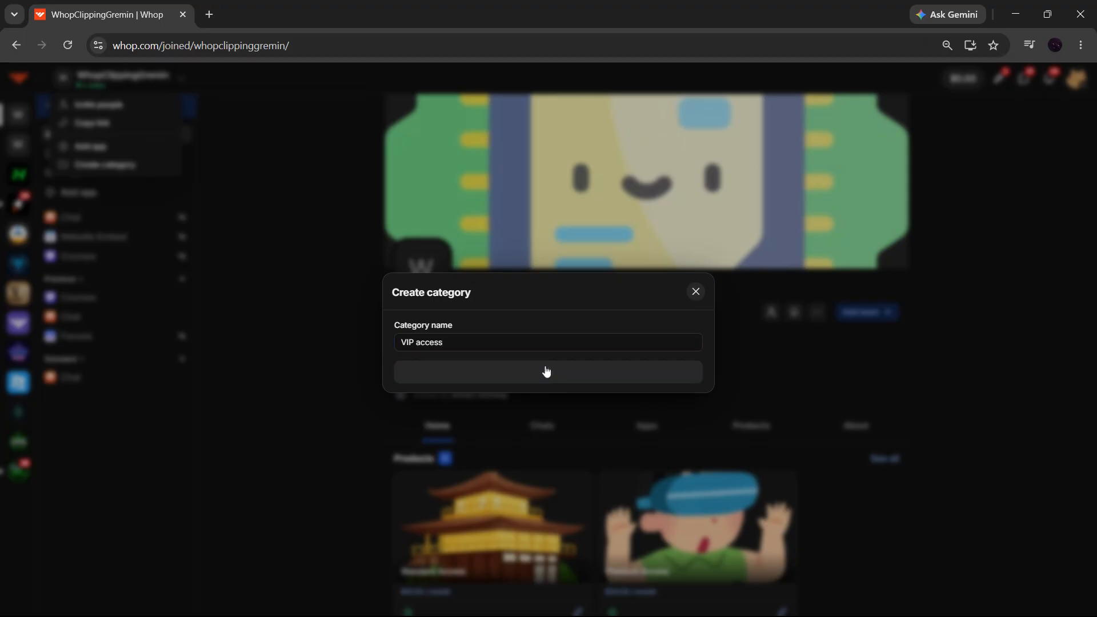
click(287, 287)
- Add a Chat app and a Courses app to the community from the app store
click(84, 194)
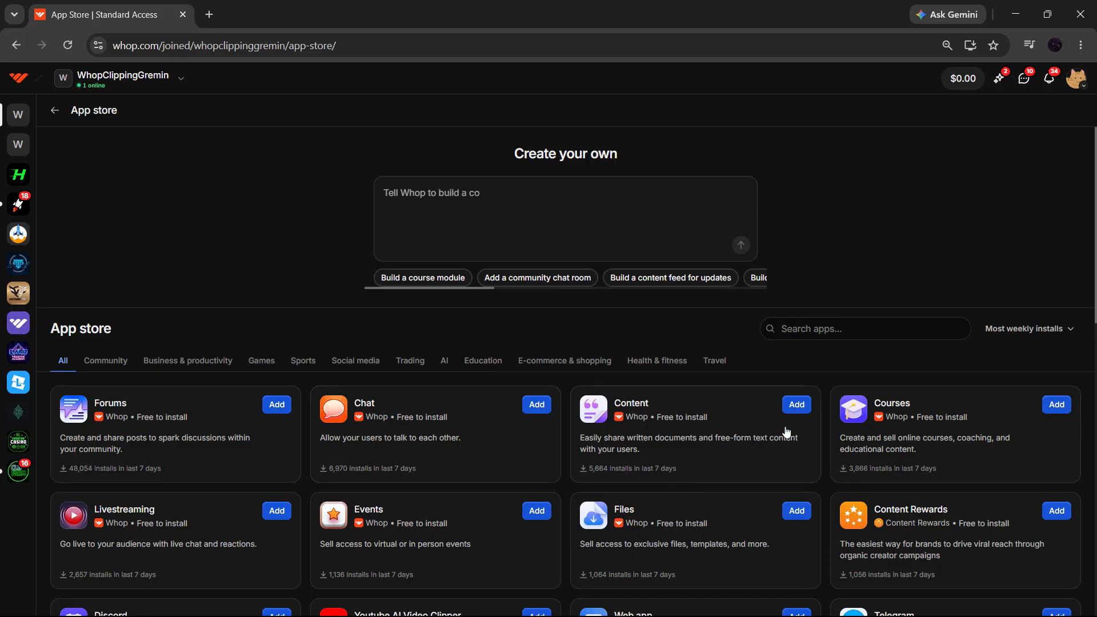
click(536, 405)
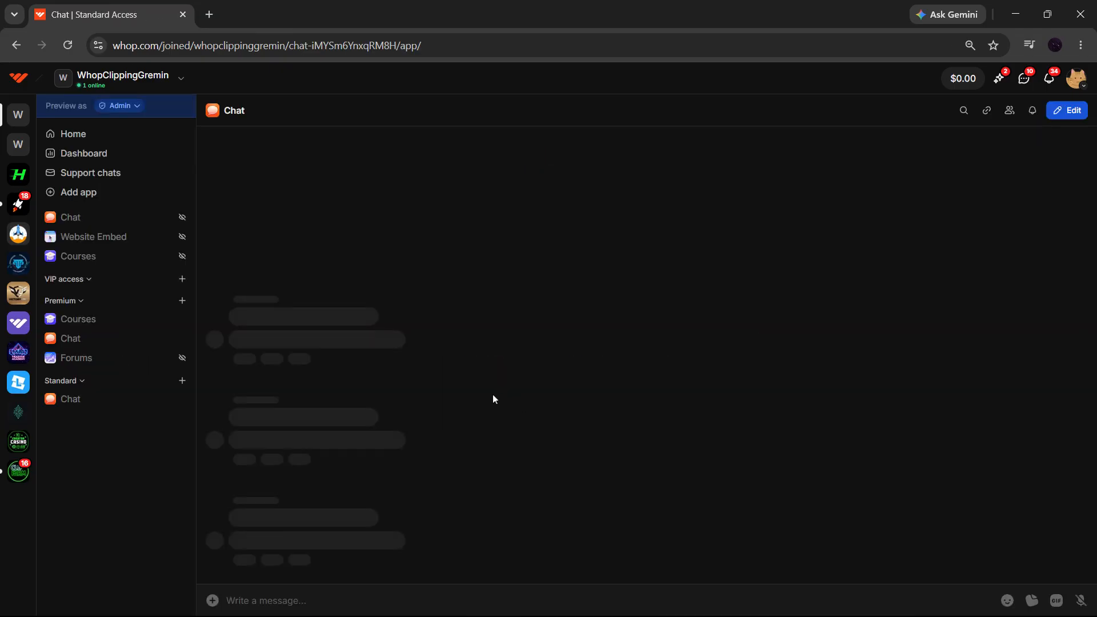
click(95, 192)
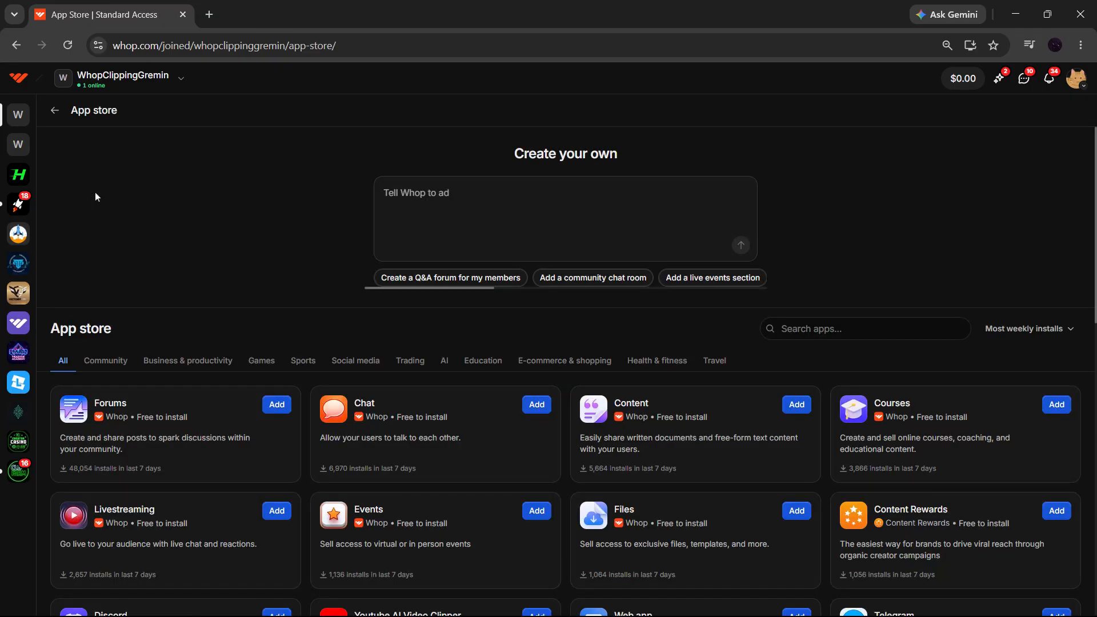
click(1055, 405)
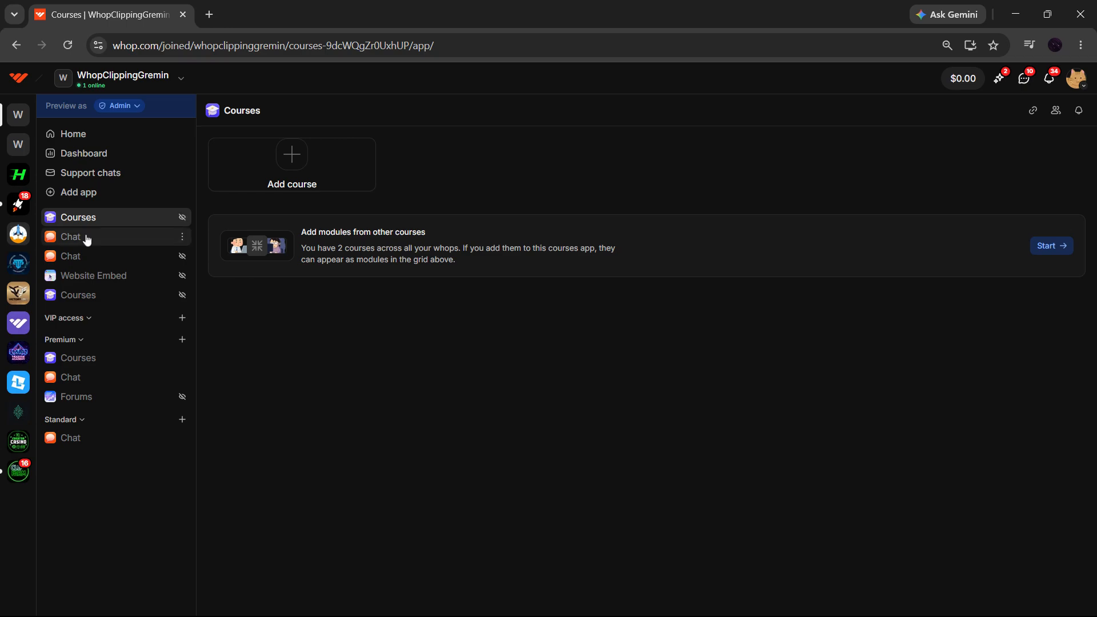
- Move the new Chat and Courses apps into the VIP access category, with Chat above Courses
drag(86, 237, 77, 308)
drag(91, 221, 103, 323)
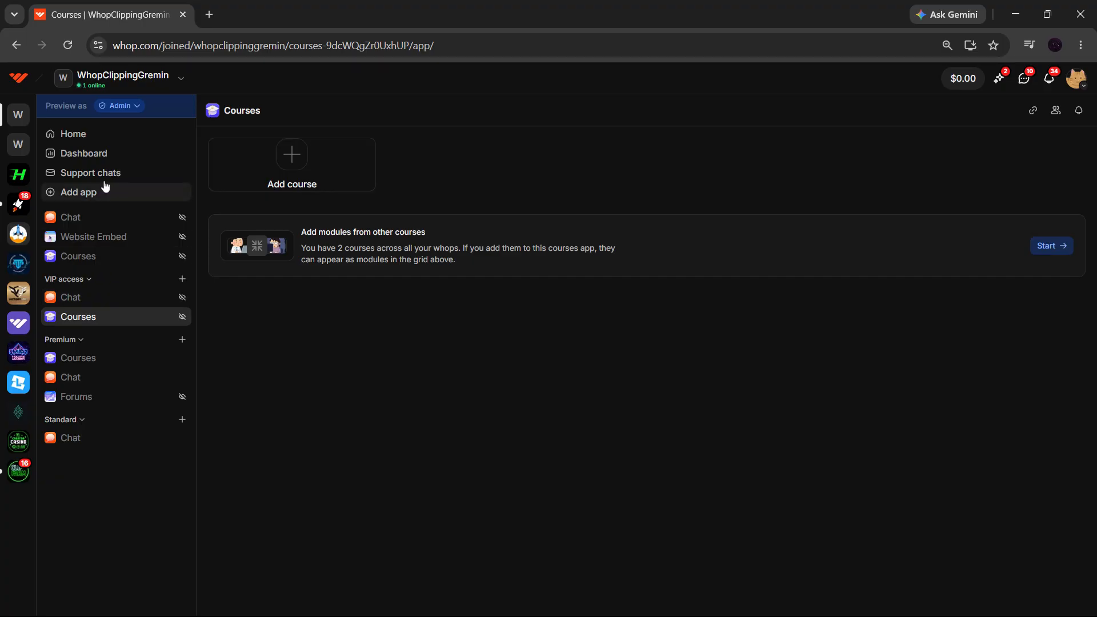
- Start a new product in the business dashboard and name it "Cool product title"
click(104, 135)
click(84, 154)
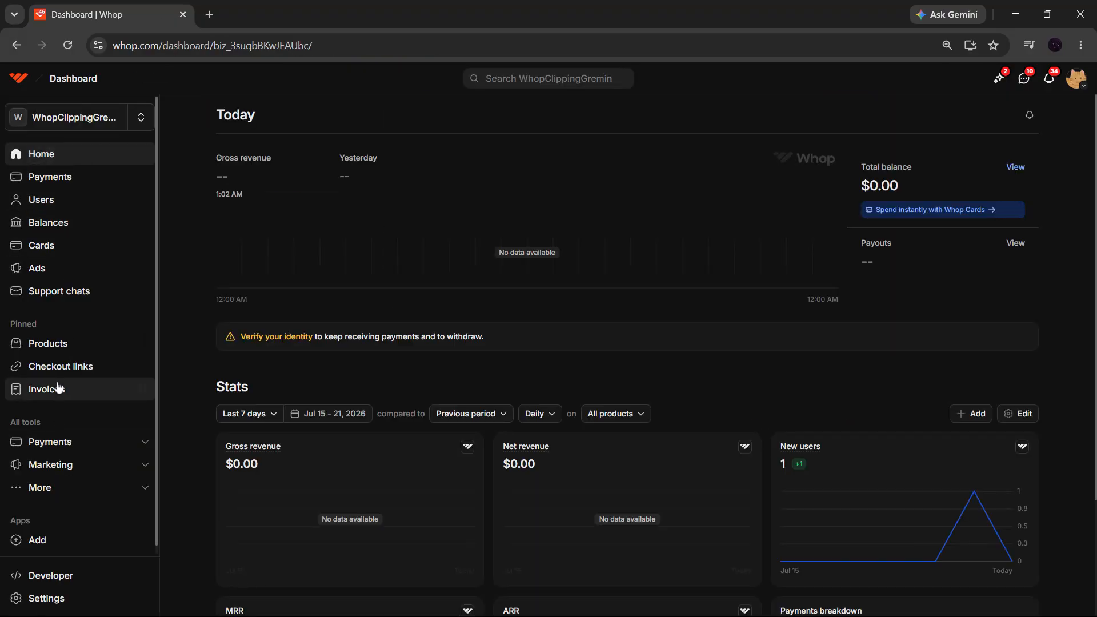
click(66, 345)
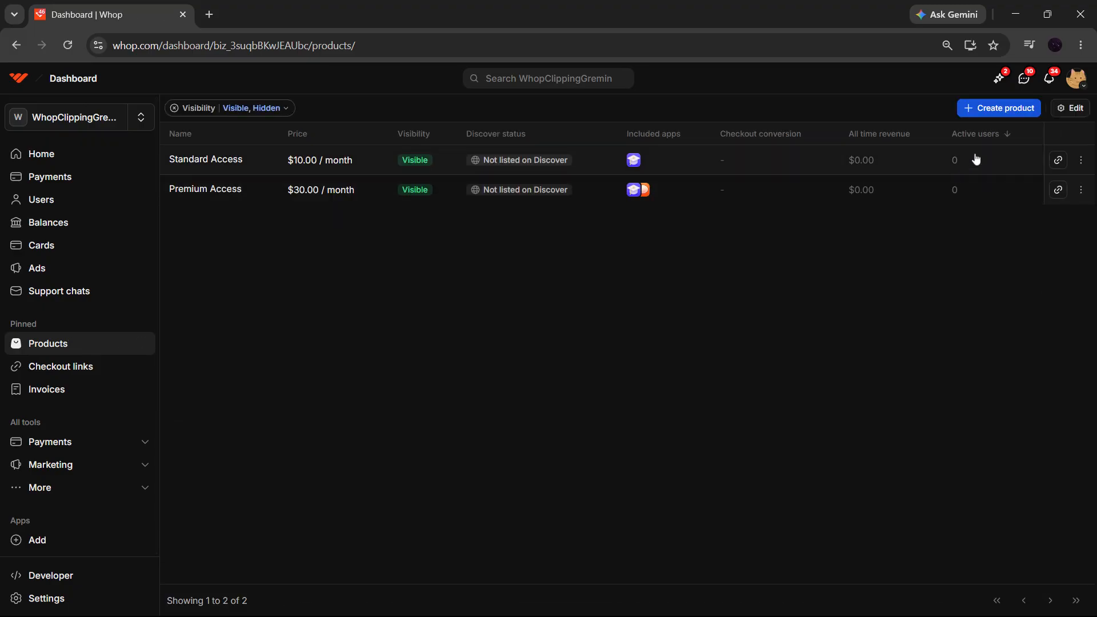
click(1006, 117)
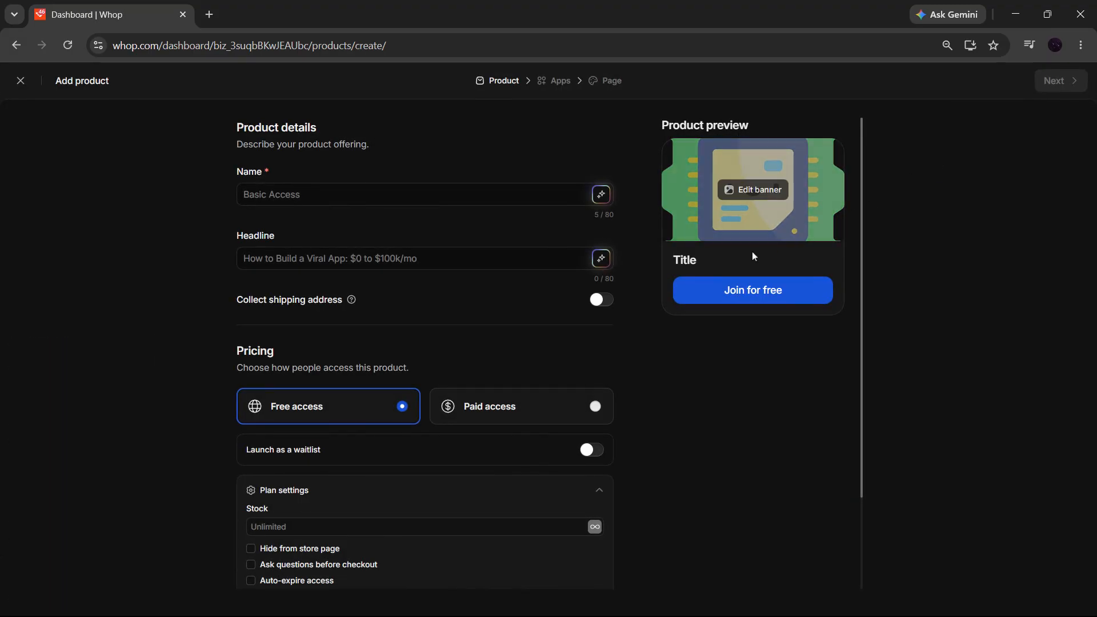
click(405, 187)
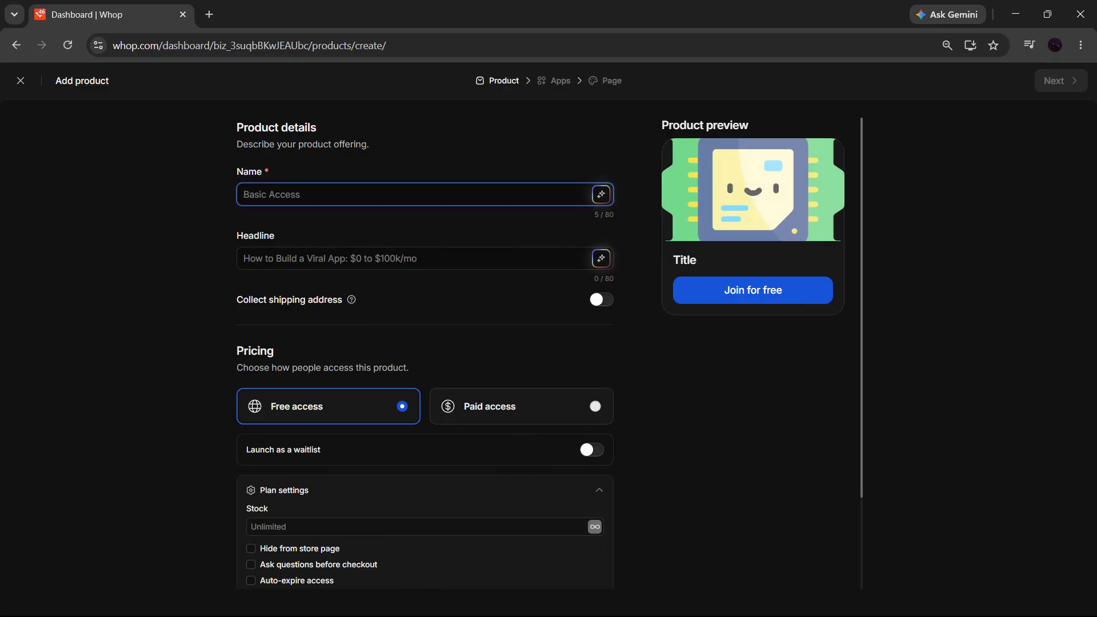
text(Cool )
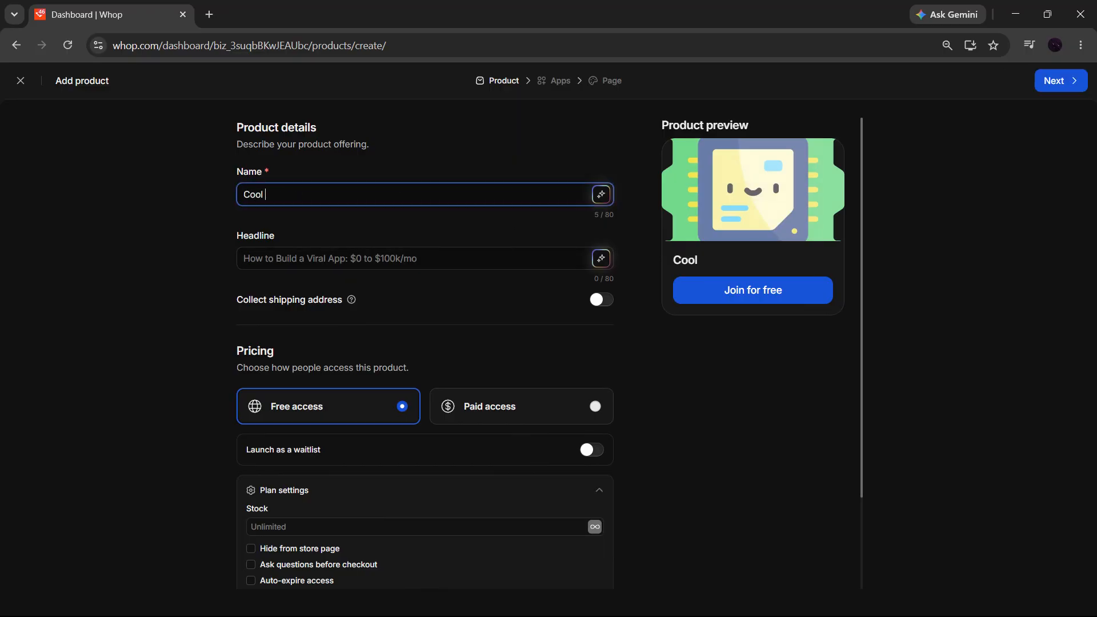
text(product title)
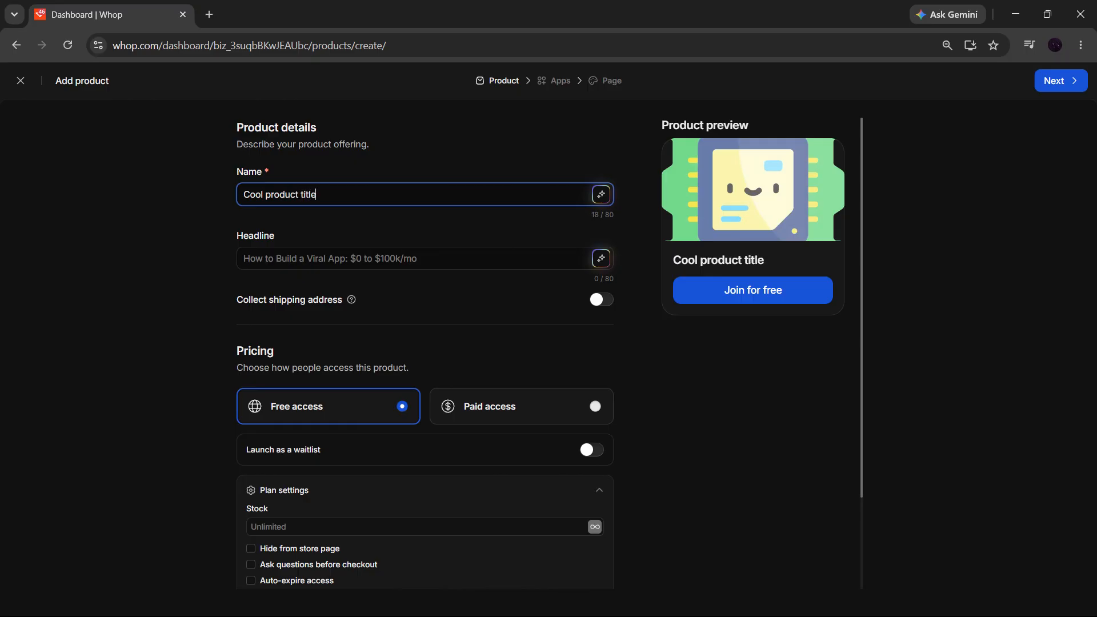
- Set the product's headline to "this is worth it totally"
click(416, 258)
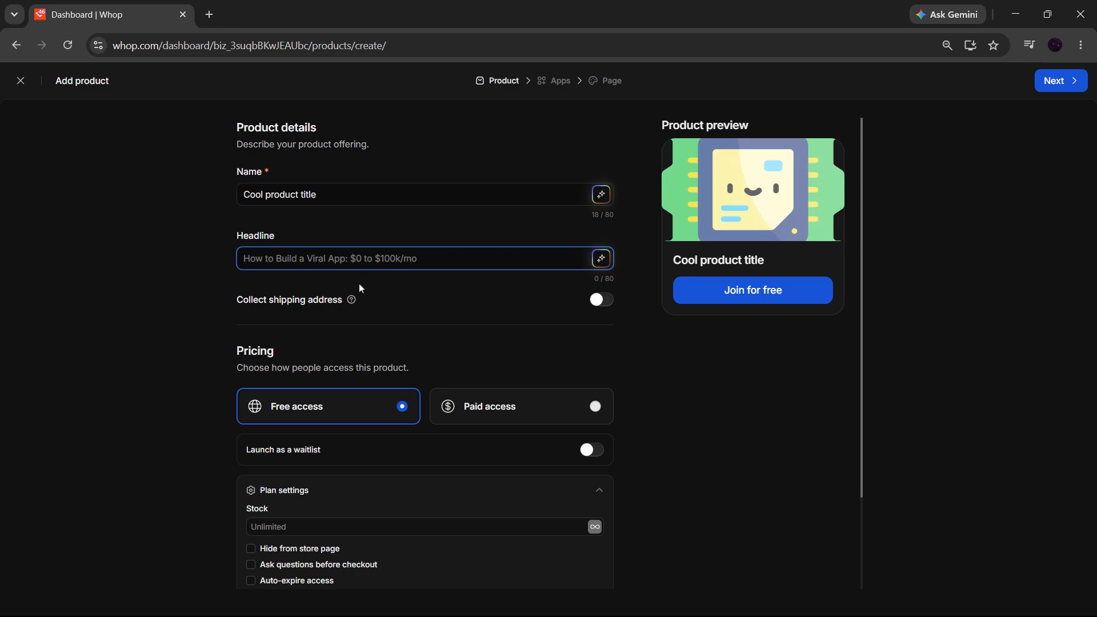
text(this is wor)
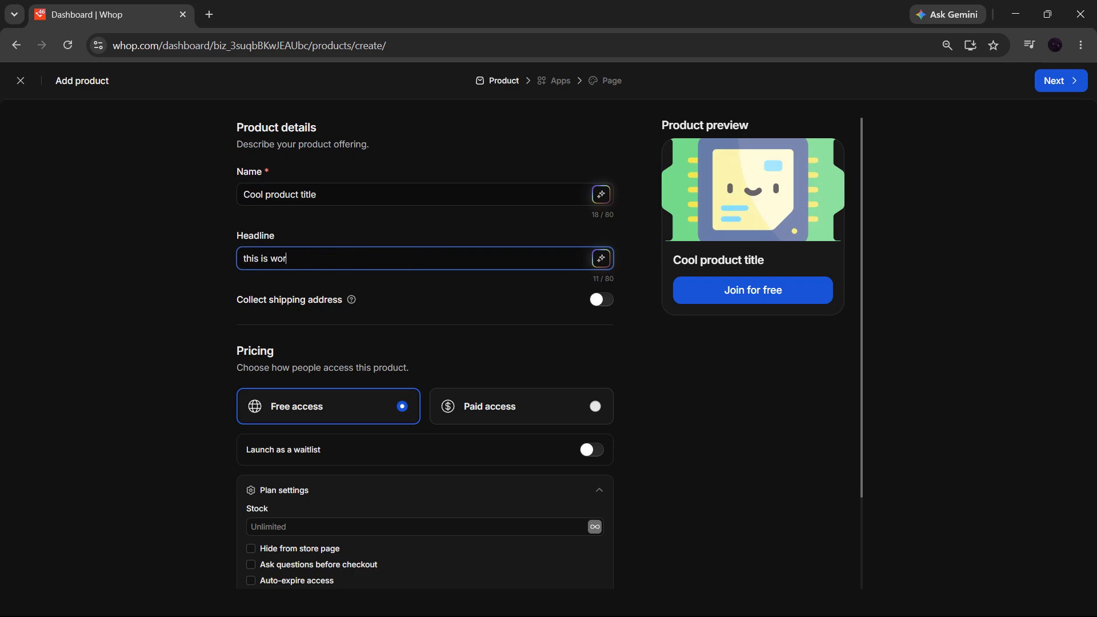
text(th it totally)
click(557, 328)
- Set the product's pricing to paid access with a one-time price of $250, keeping USD as the currency
scroll(614, 376, down, 2)
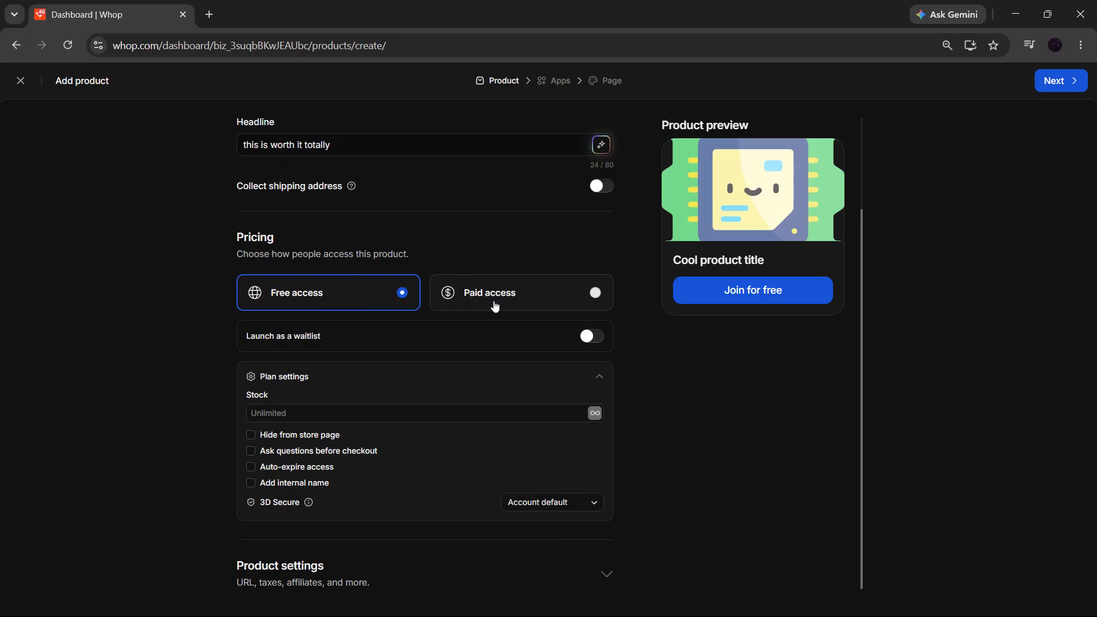
click(549, 308)
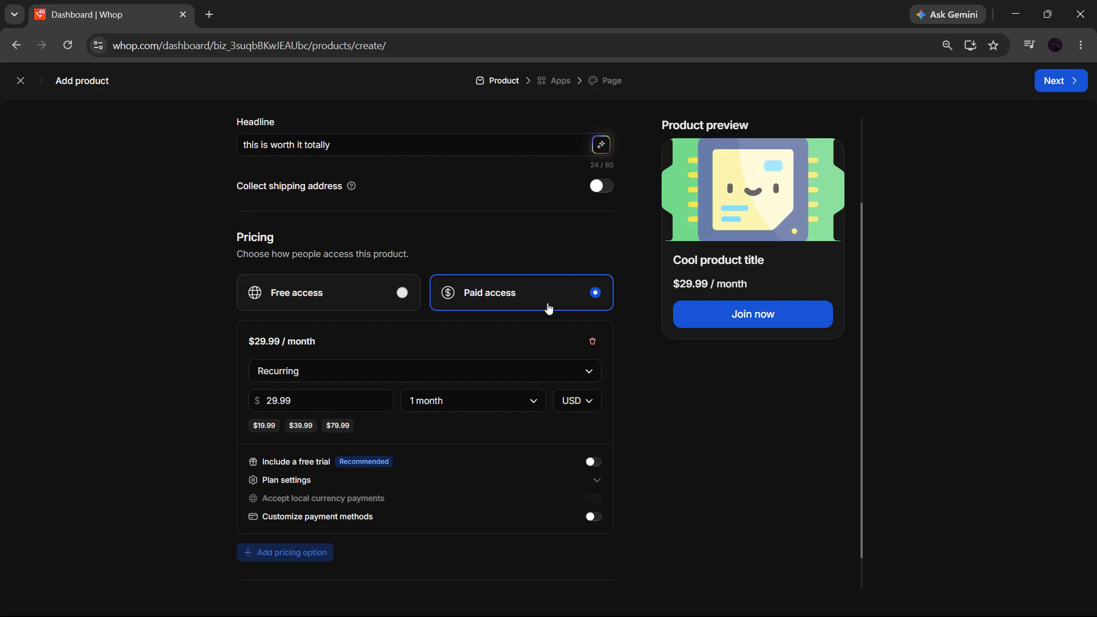
scroll(549, 309, down, 1)
click(423, 331)
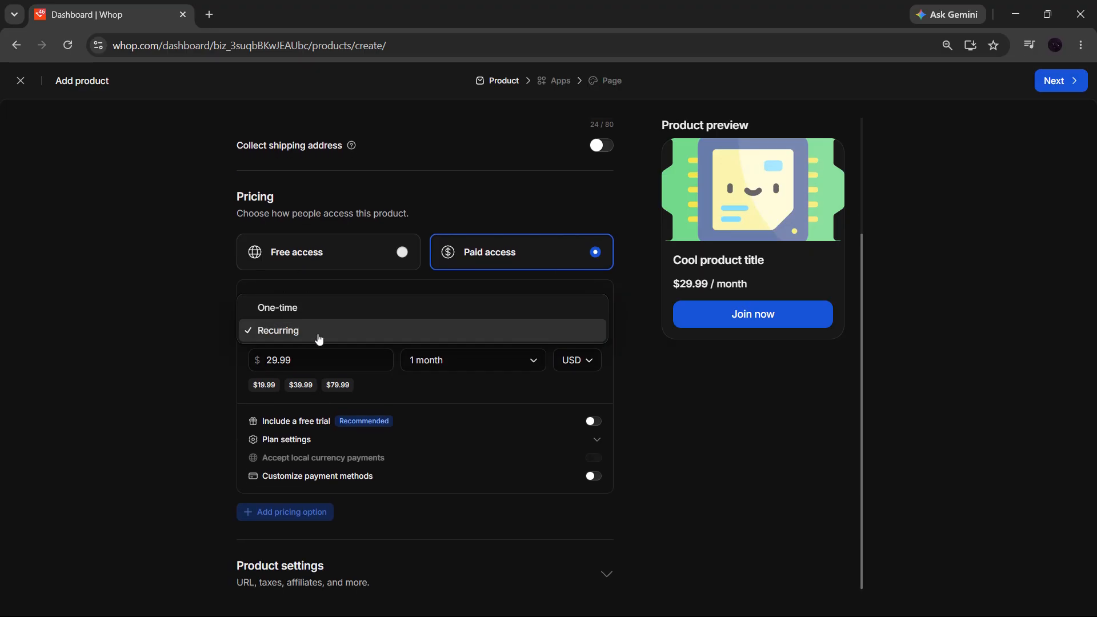
click(363, 313)
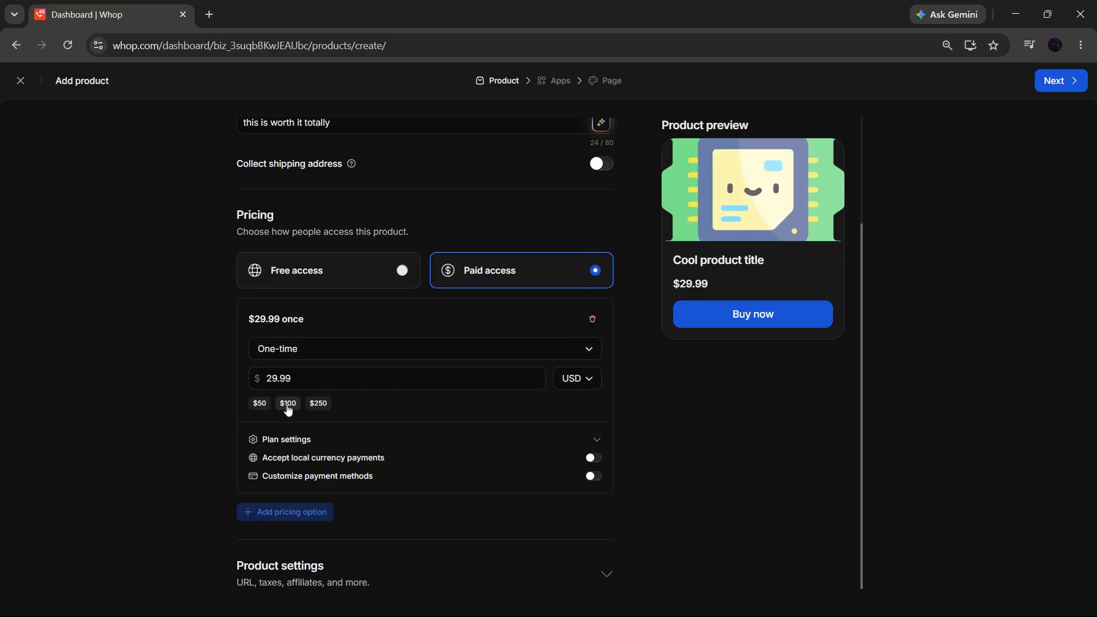
click(310, 407)
click(588, 382)
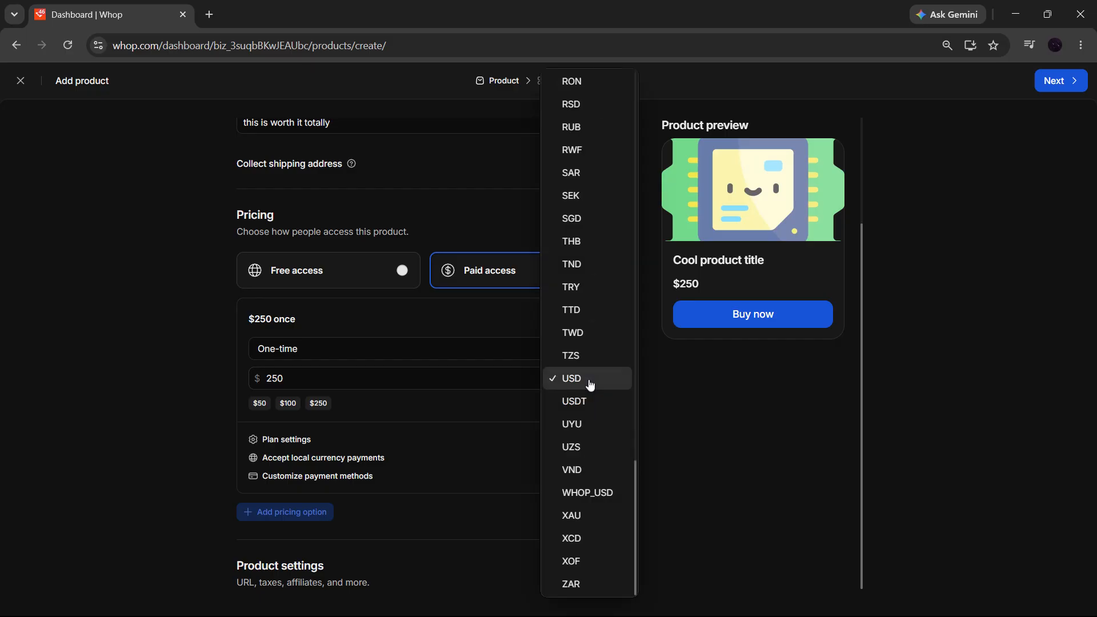
click(507, 398)
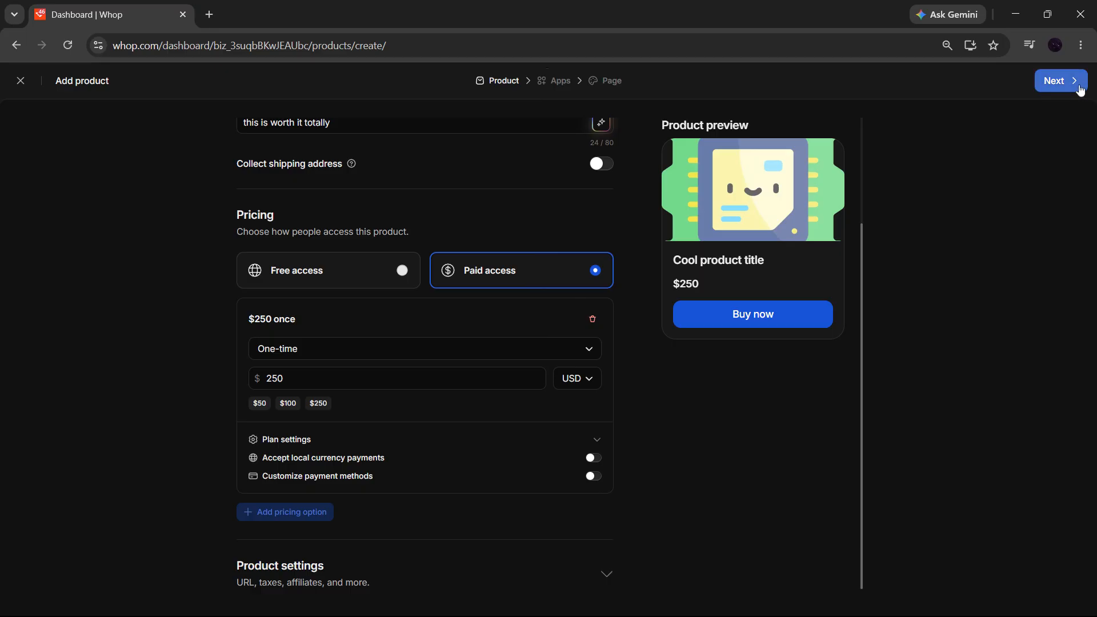
- Proceed to the product's included apps and enable the Chat and Courses apps of the VIP access category
click(1058, 80)
scroll(612, 316, up, 2)
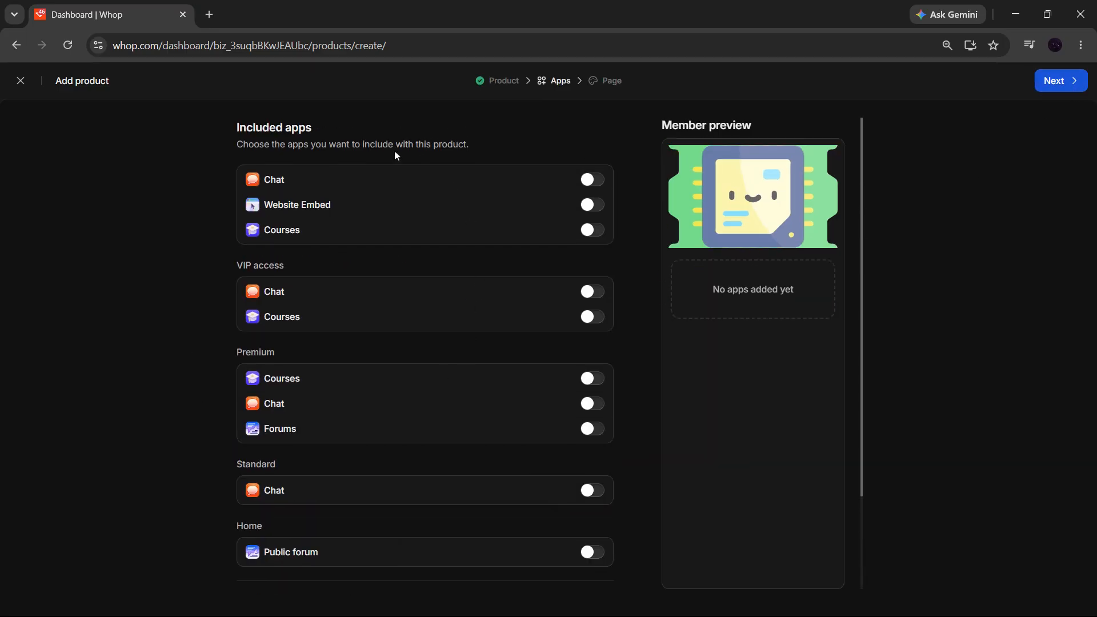
scroll(303, 390, down, 2)
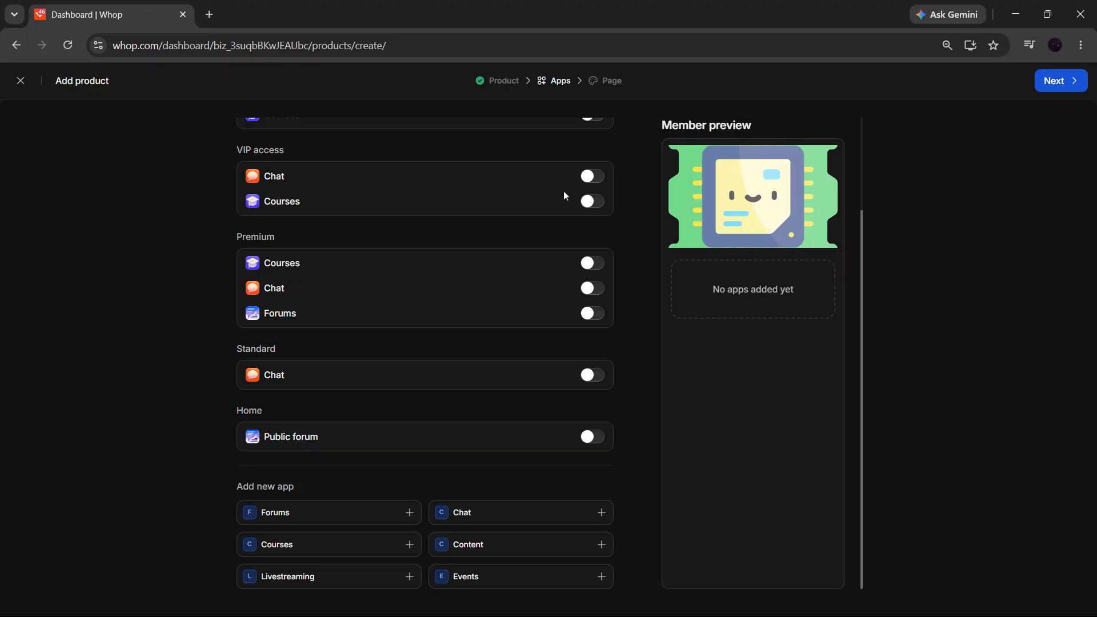
click(597, 177)
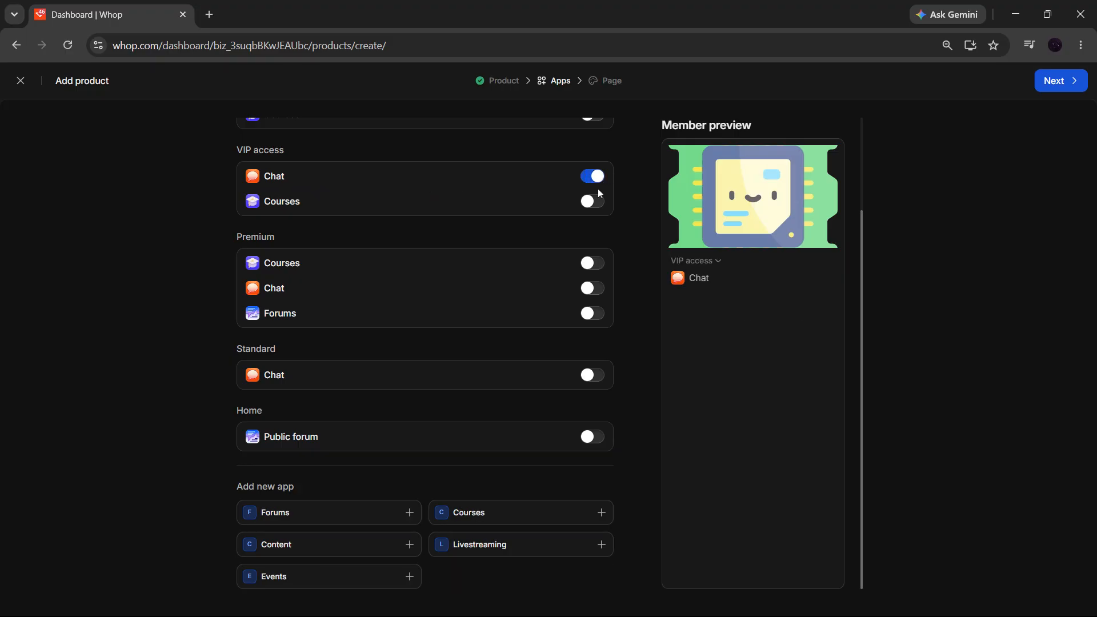
click(595, 203)
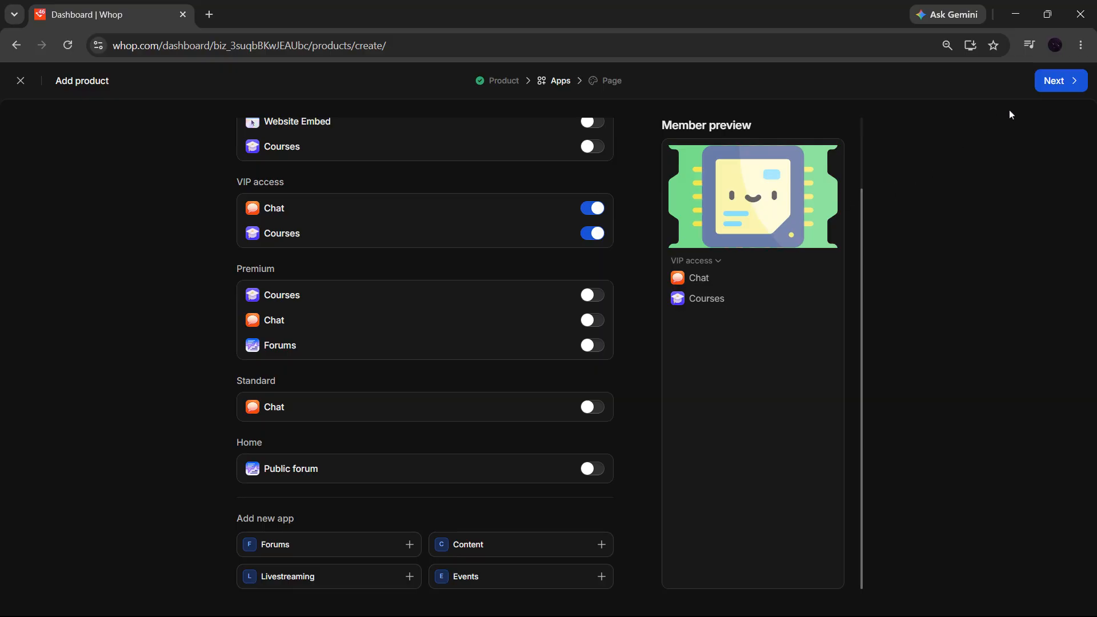
- Review the product's page setup and its FAQ form without adding an entry, and return to the included apps
click(1039, 86)
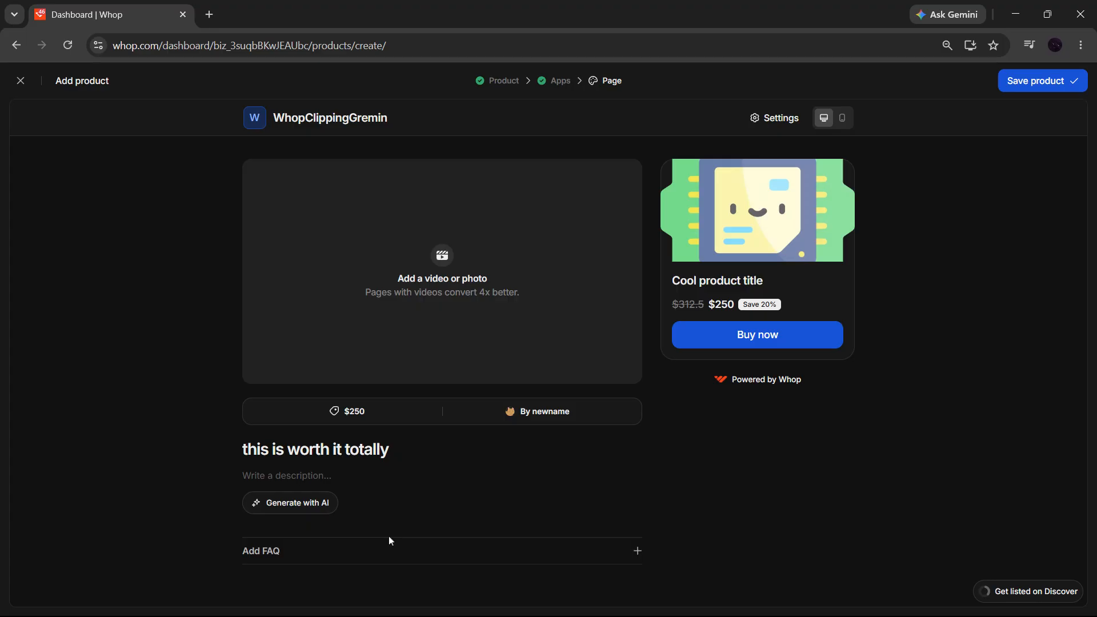
click(380, 551)
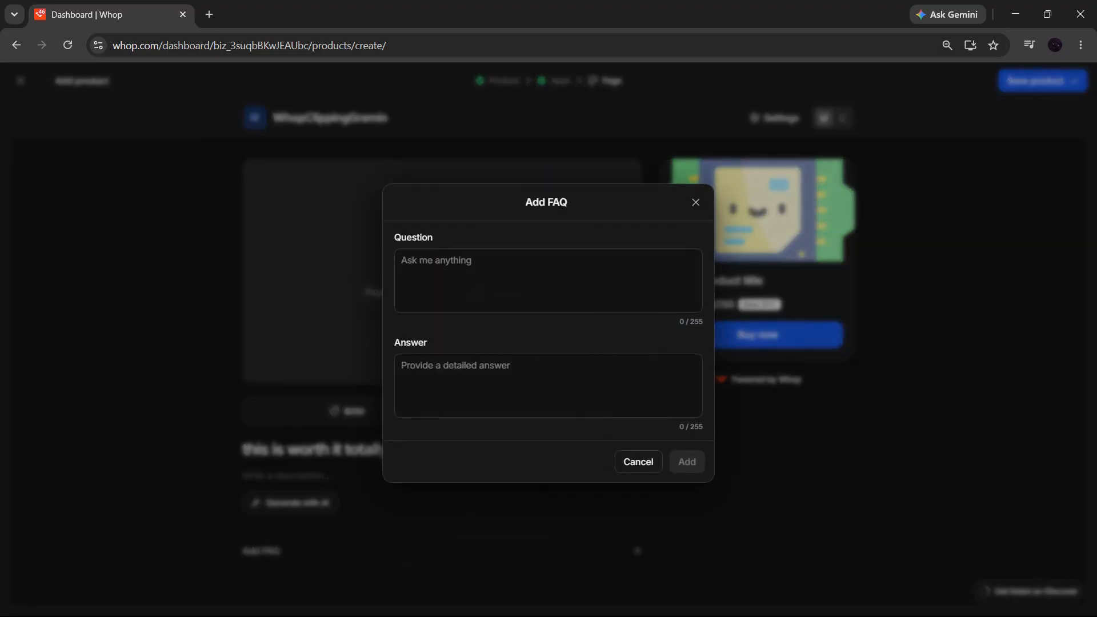
click(696, 204)
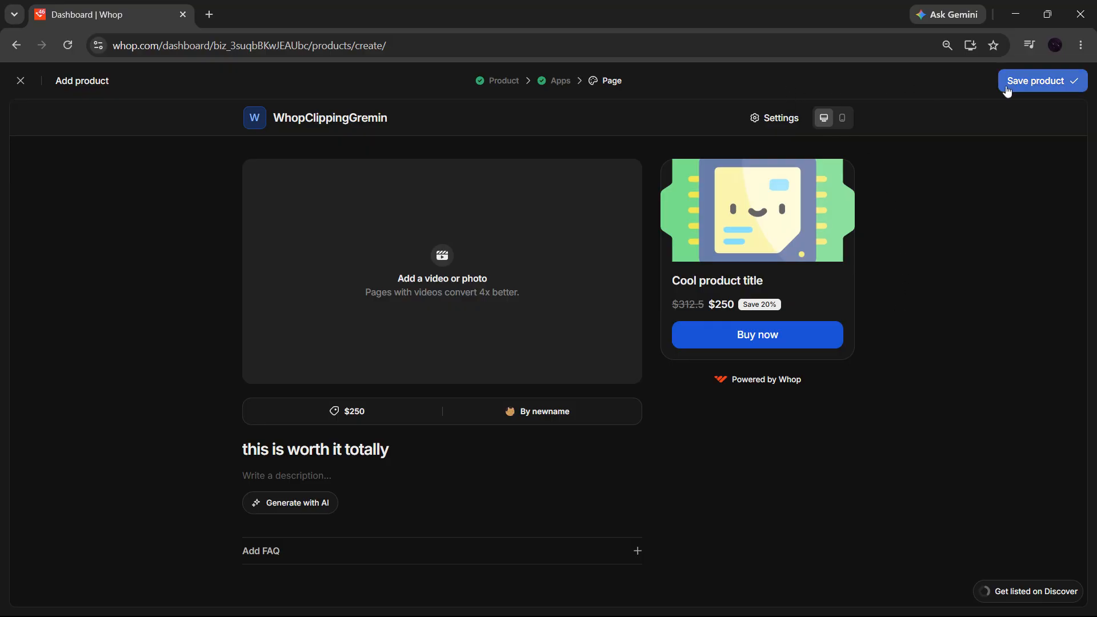
click(560, 81)
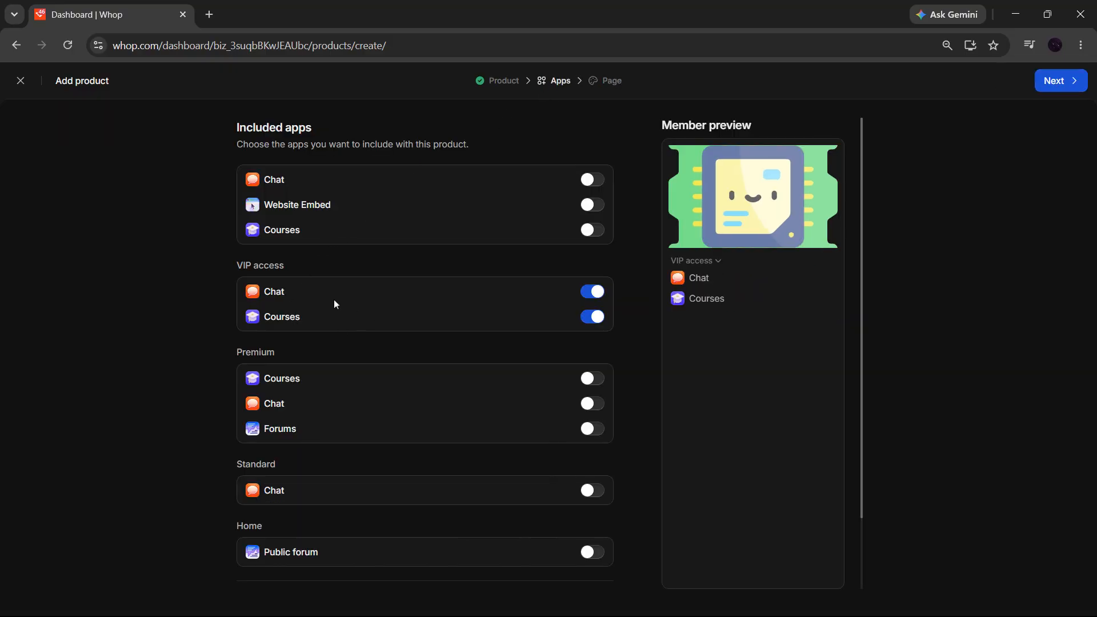
- Proceed to the product's page setup, save the new product and dismiss the creation confirmation
click(1048, 85)
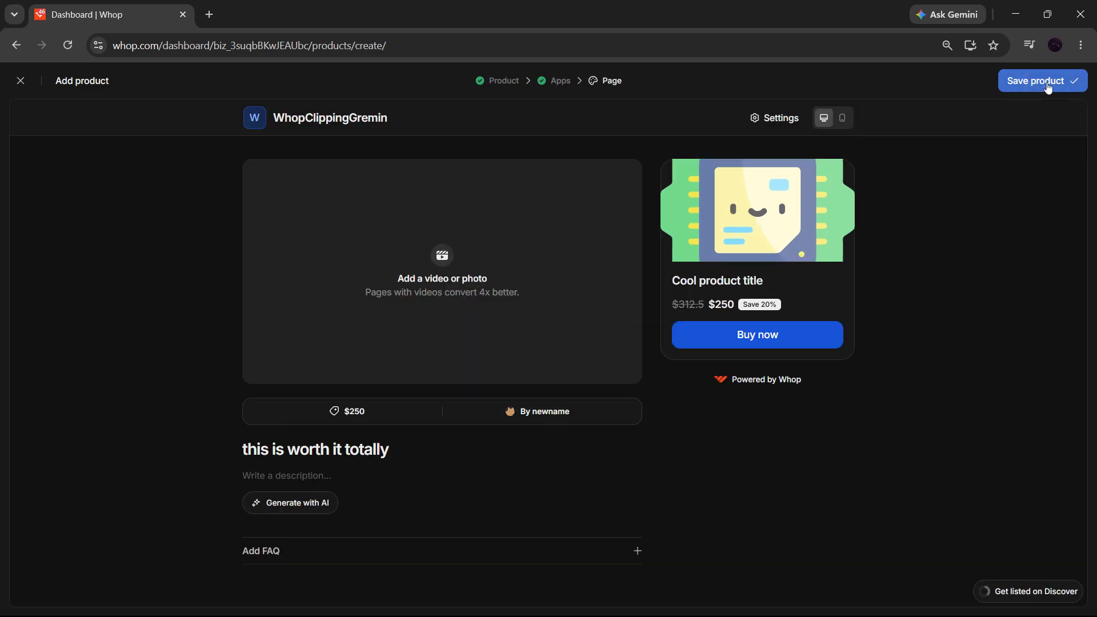
click(1048, 86)
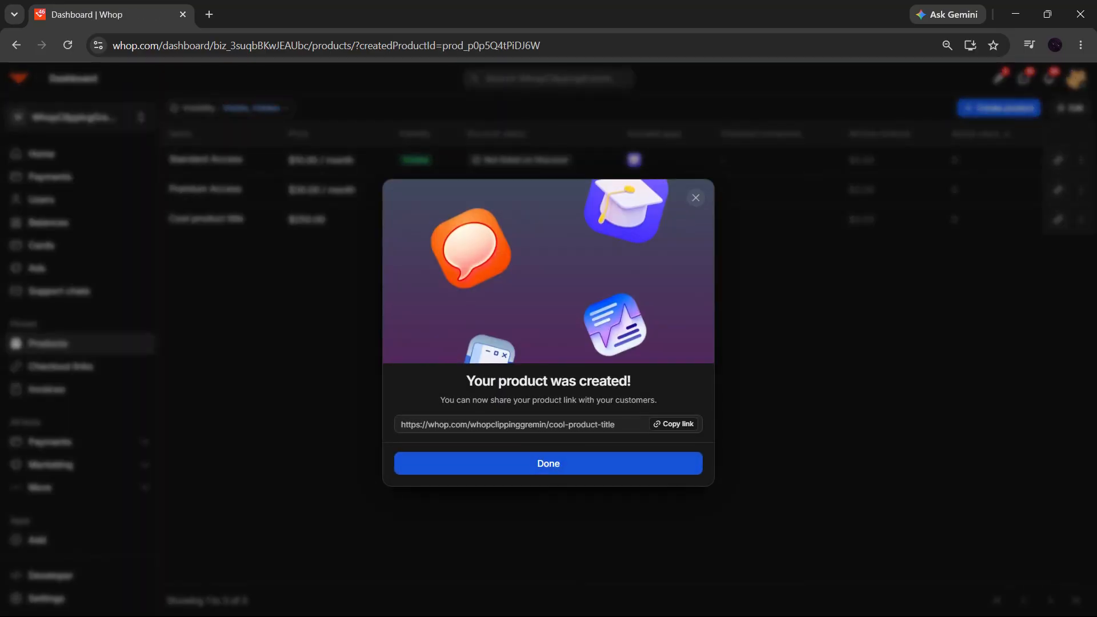
click(606, 469)
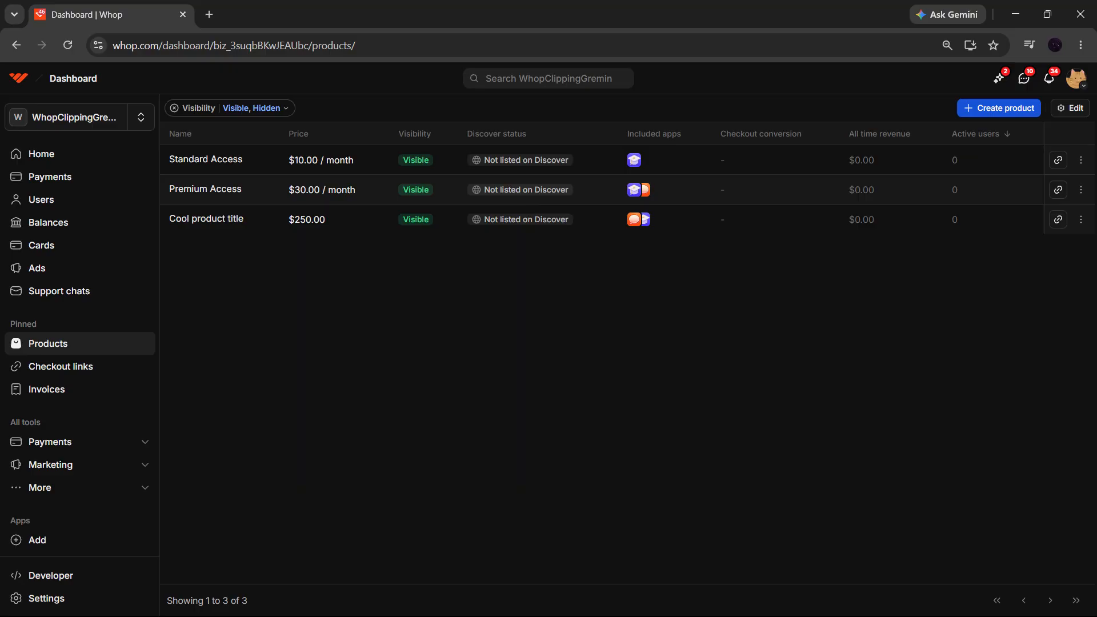
- Open the WhopClippingGremin community's home page and view its full list of products
click(92, 127)
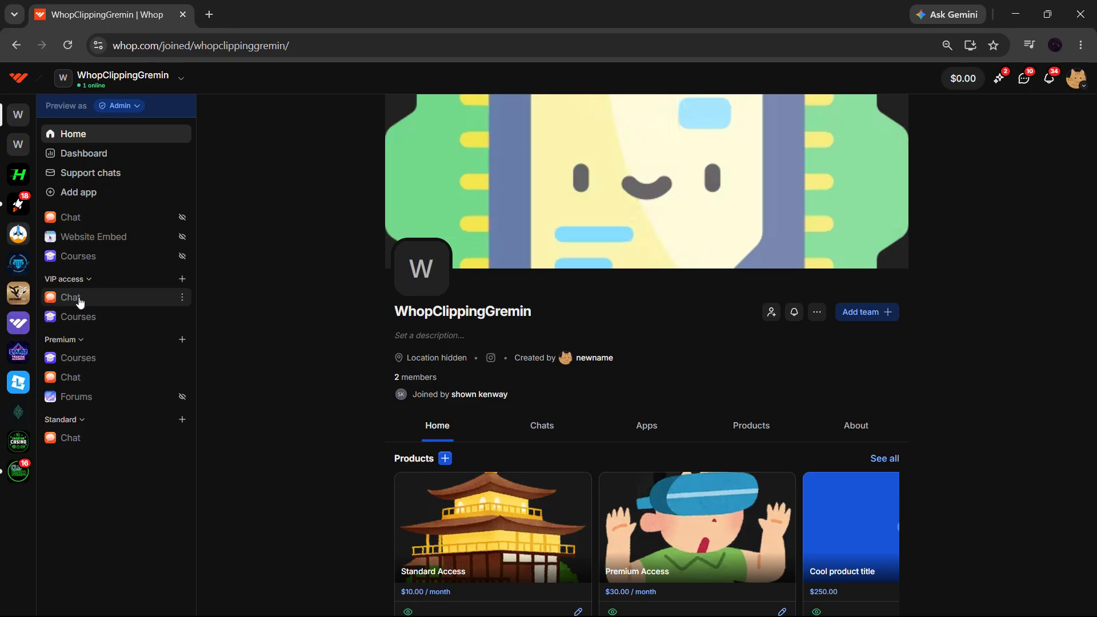
scroll(383, 426, down, 3)
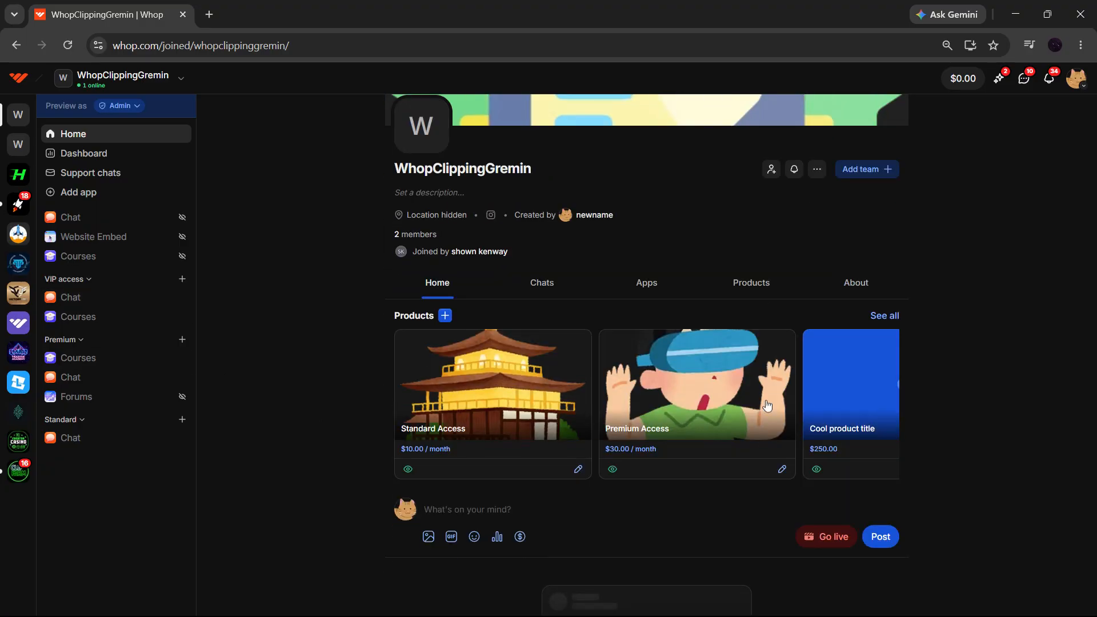
click(886, 316)
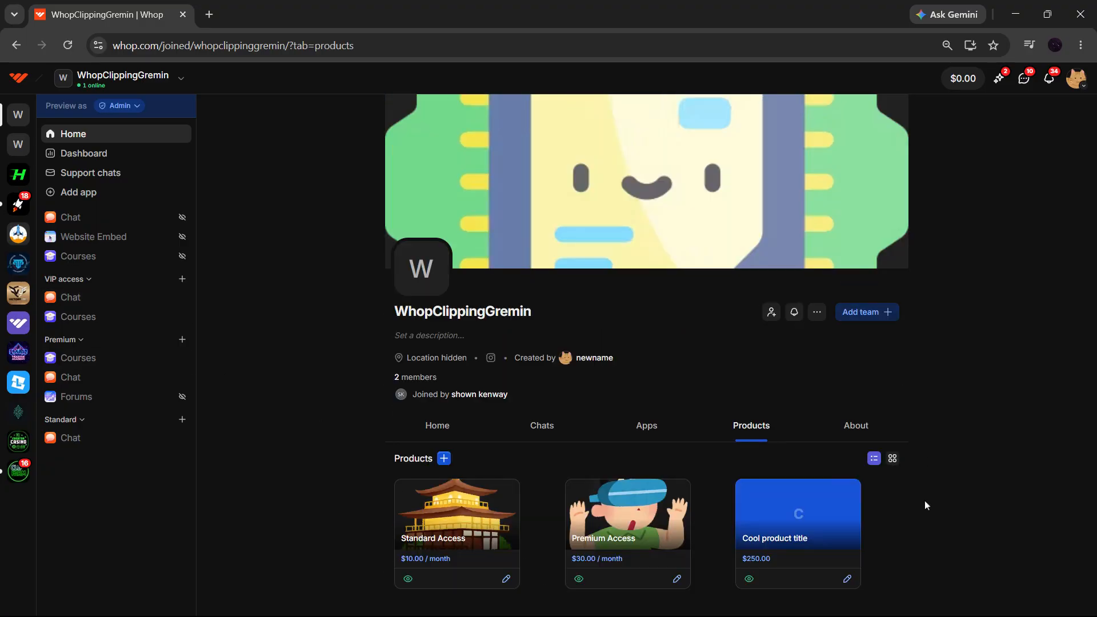